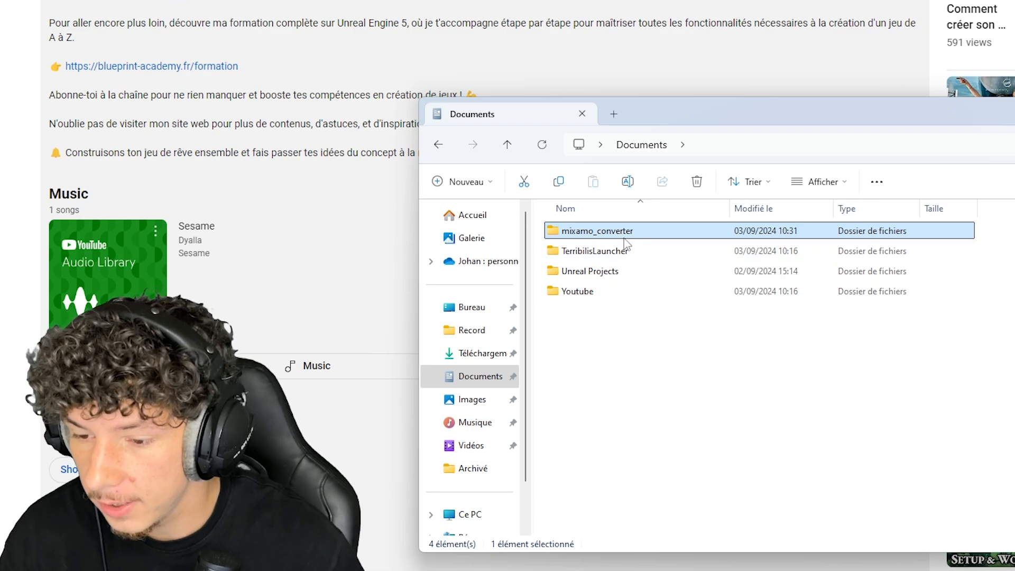
- Upload the _SKM_Manny model from mixamo_converter's "Manny unreal engin 5" mannequin folder to Mixamo and accept it as the new character
{"action": "double_click", "coordinate": [610, 233]}
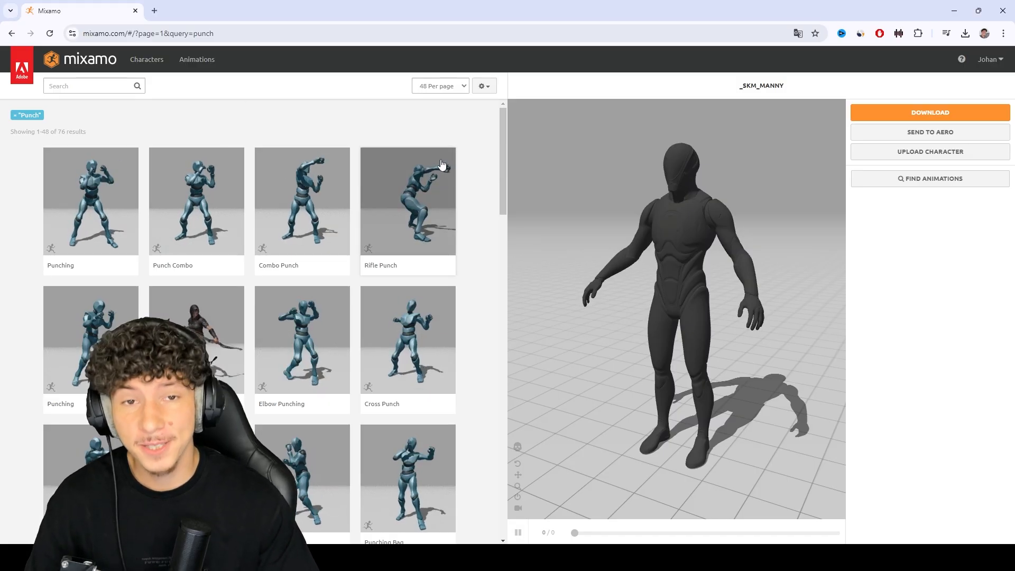
{"action": "left_click", "coordinate": [920, 152]}
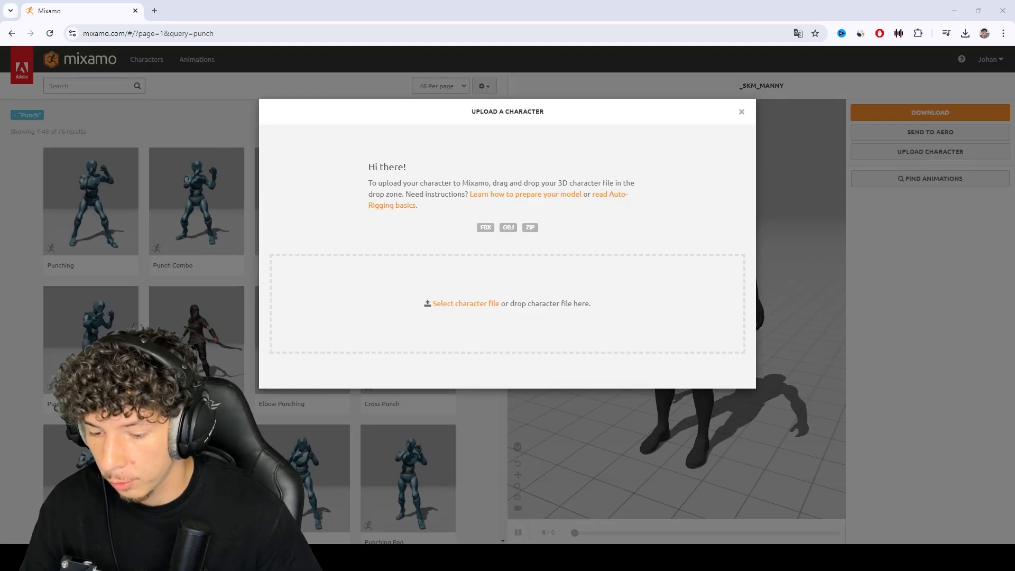
{"action": "left_click", "coordinate": [712, 558]}
{"action": "double_click", "coordinate": [492, 300]}
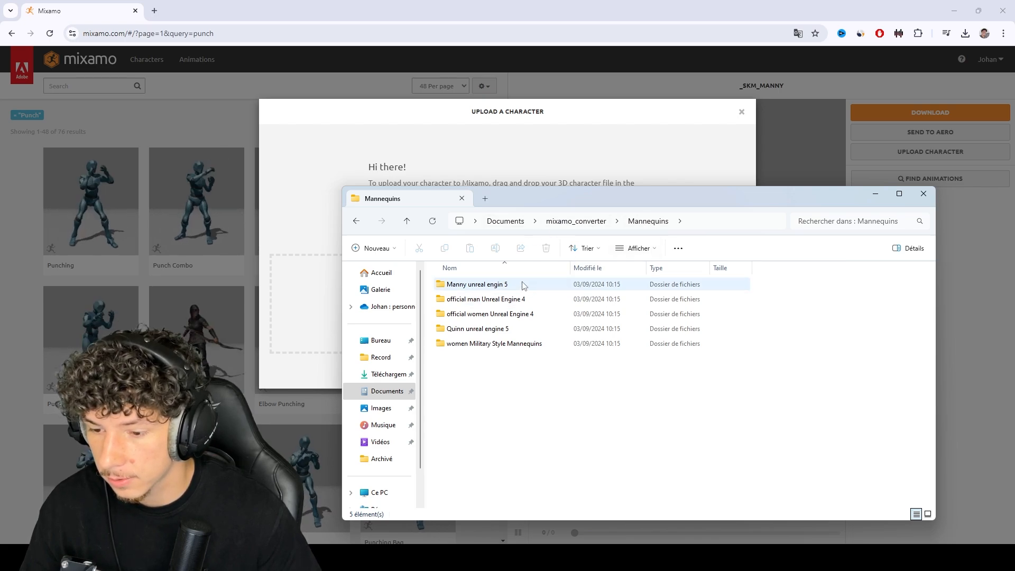
{"action": "double_click", "coordinate": [503, 286]}
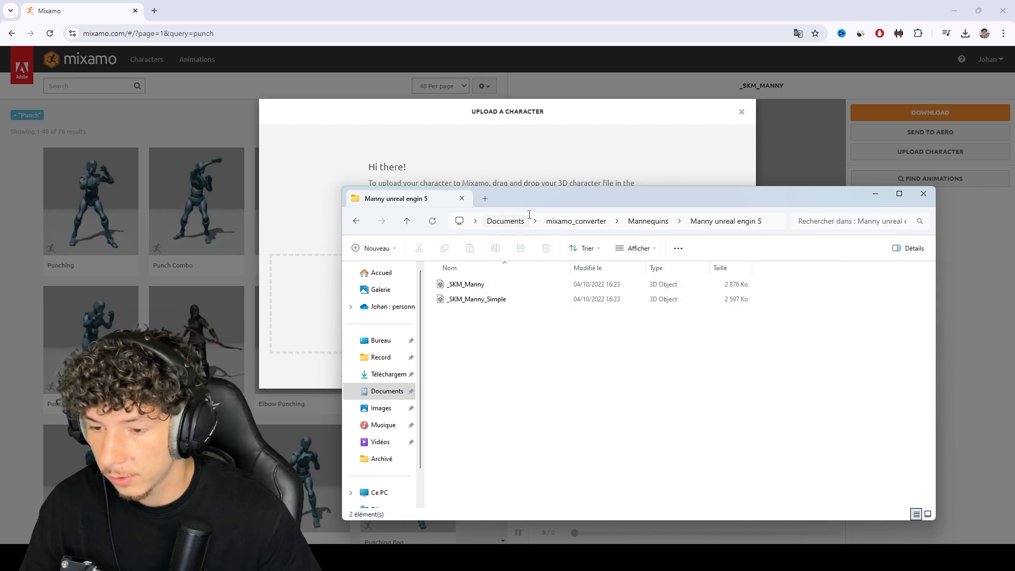
{"action": "left_click_drag", "start_coordinate": [538, 201], "coordinate": [801, 243]}
{"action": "left_click_drag", "start_coordinate": [729, 324], "coordinate": [476, 302]}
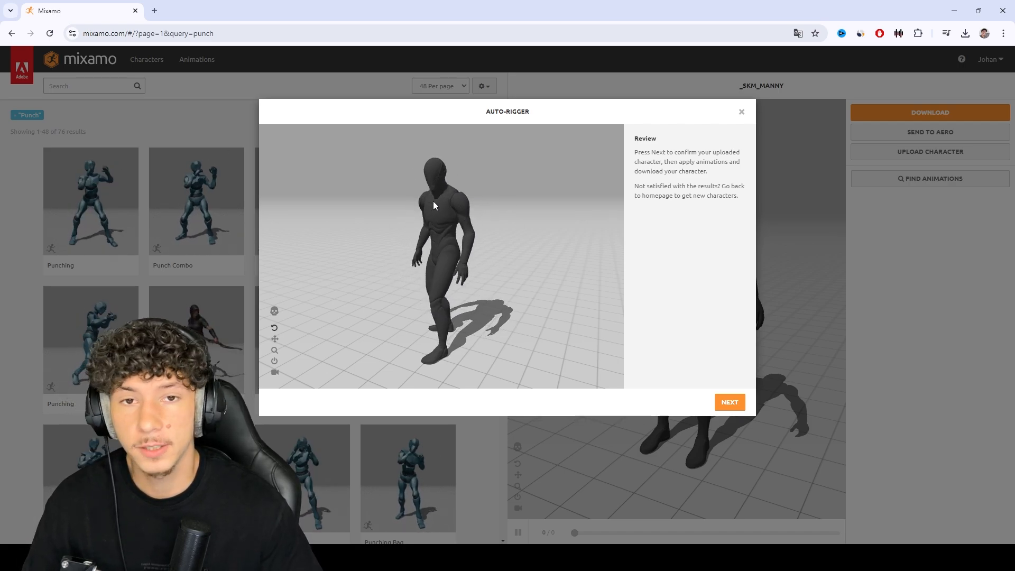
{"action": "left_click", "coordinate": [729, 404]}
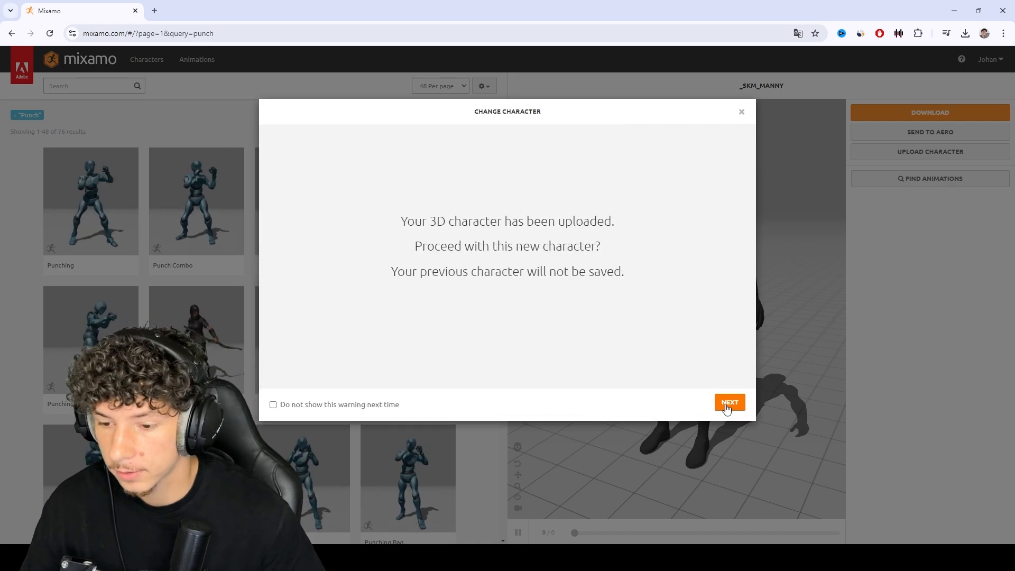
{"action": "left_click", "coordinate": [729, 403]}
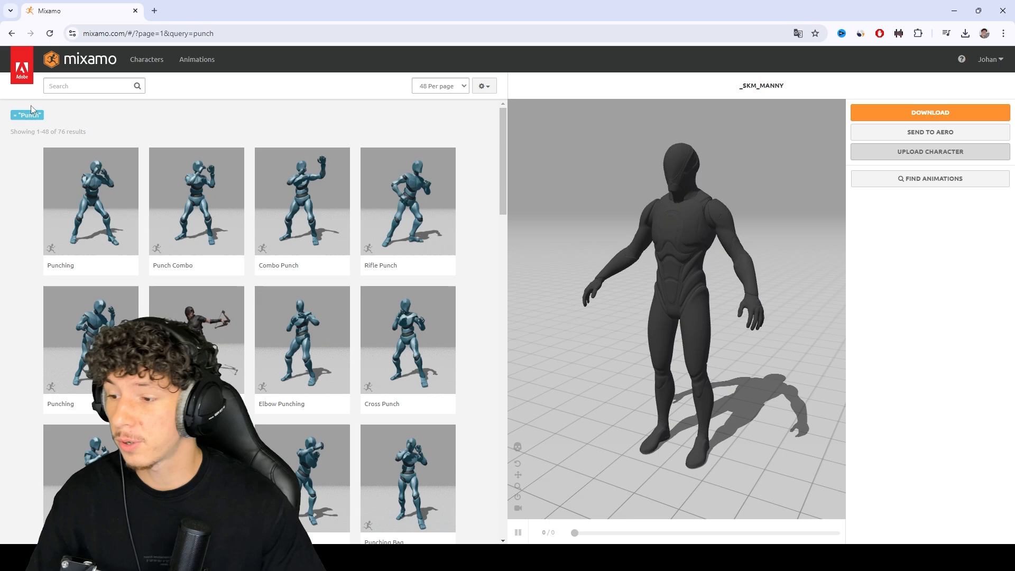
- Search the Mixamo animations for "punch" and apply the first Punching animation to the character
{"action": "left_click", "coordinate": [103, 87]}
{"action": "type", "text": "p"}
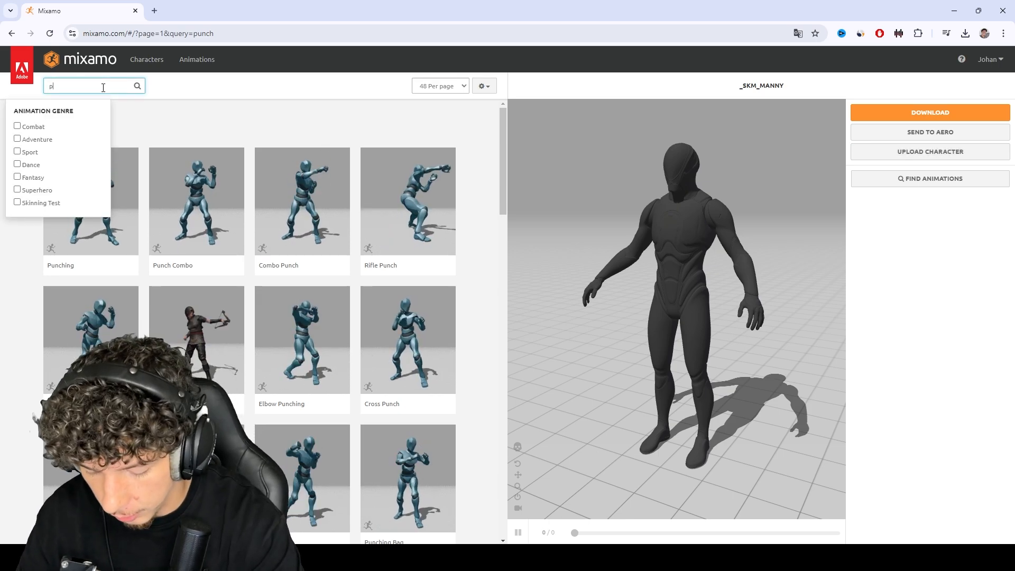
{"action": "type", "text": "unch"}
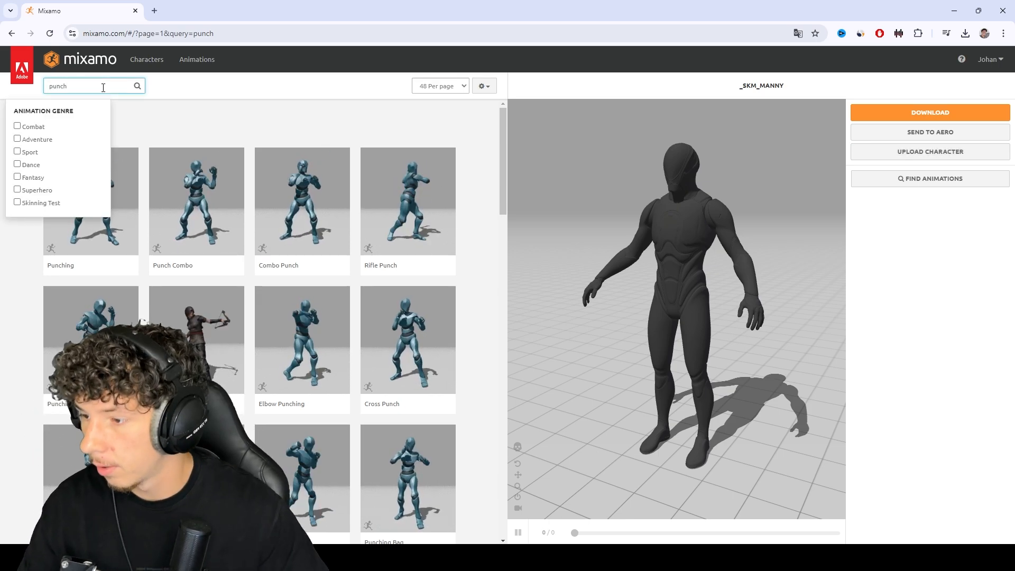
{"action": "key", "text": "Return"}
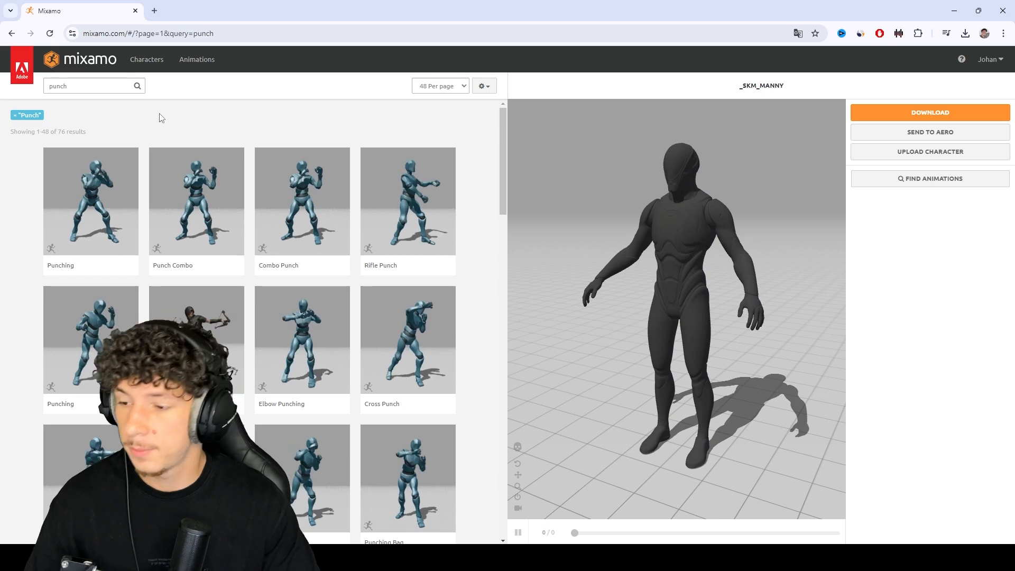
{"action": "left_click", "coordinate": [108, 210]}
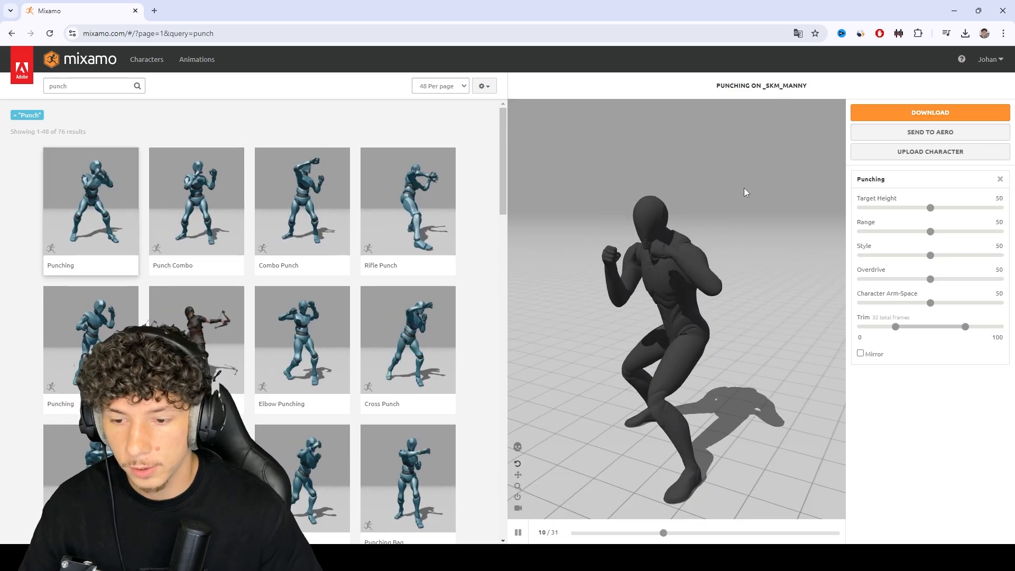
- Download the Punching animation as FBX Binary without skin at 60 frames per second
{"action": "left_click", "coordinate": [916, 111]}
{"action": "left_click", "coordinate": [597, 156]}
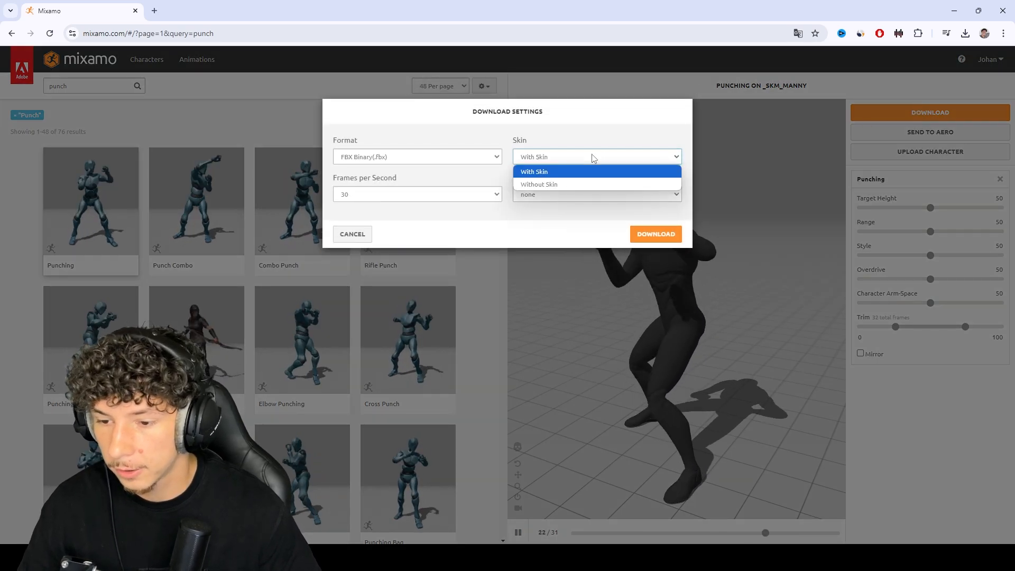
{"action": "left_click", "coordinate": [567, 187]}
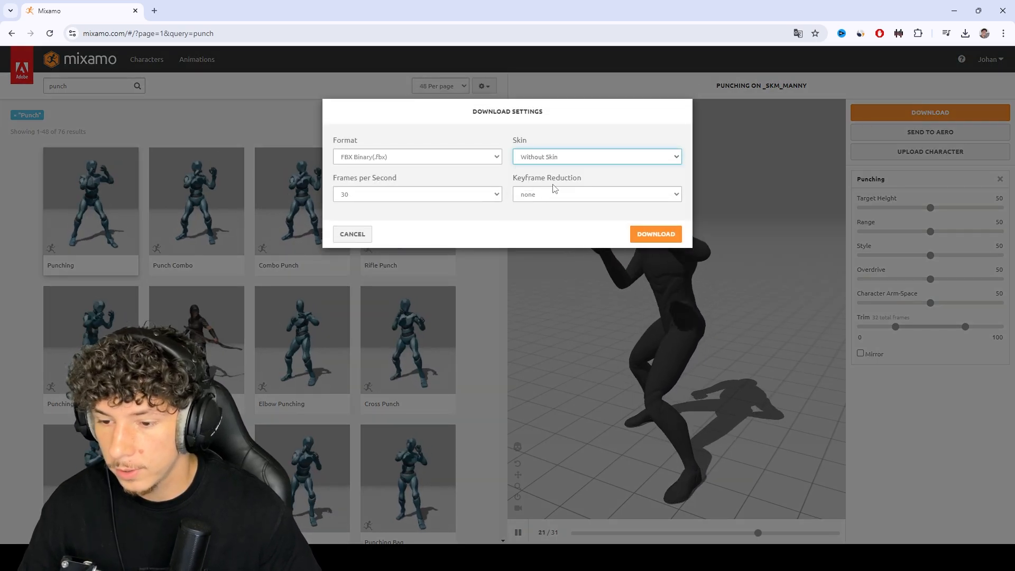
{"action": "left_click", "coordinate": [495, 196]}
{"action": "left_click", "coordinate": [418, 222]}
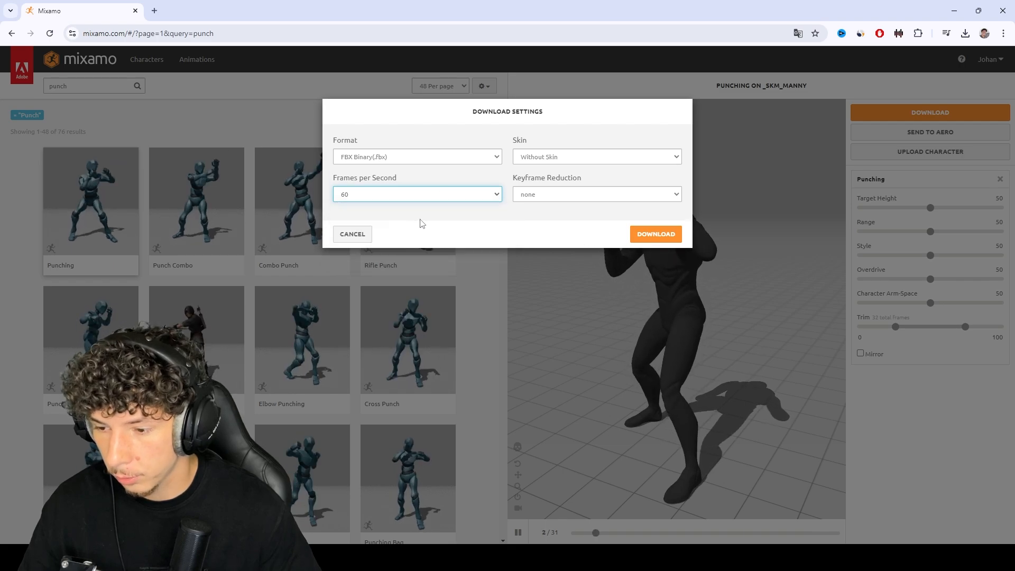
{"action": "left_click", "coordinate": [669, 234]}
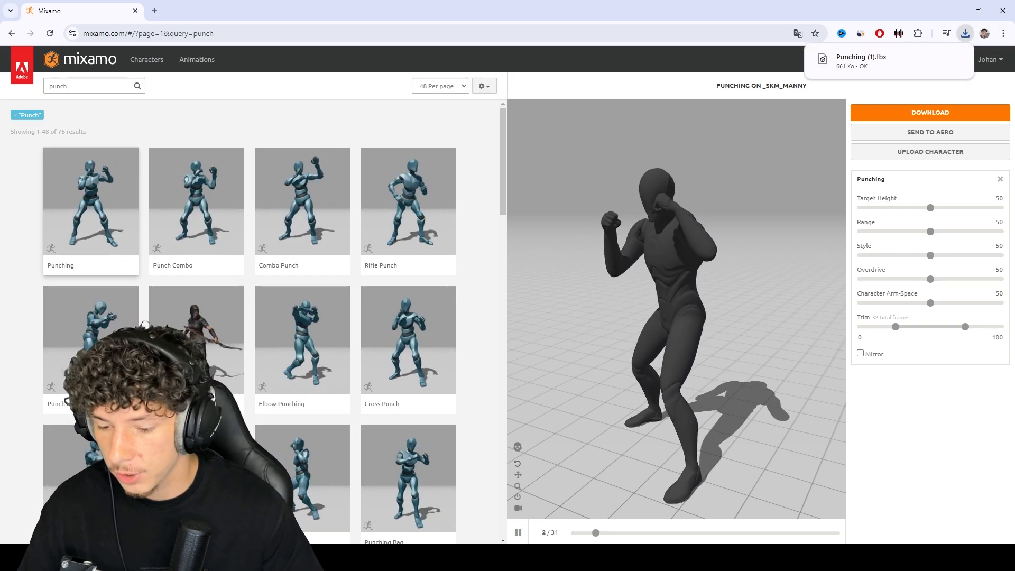
- Copy the downloaded Punching (1).fbx into mixamo_converter's IncomingFbx folder and delete that duplicate copy
{"action": "mouse_move", "coordinate": [543, 558]}
{"action": "mouse_move", "coordinate": [846, 59]}
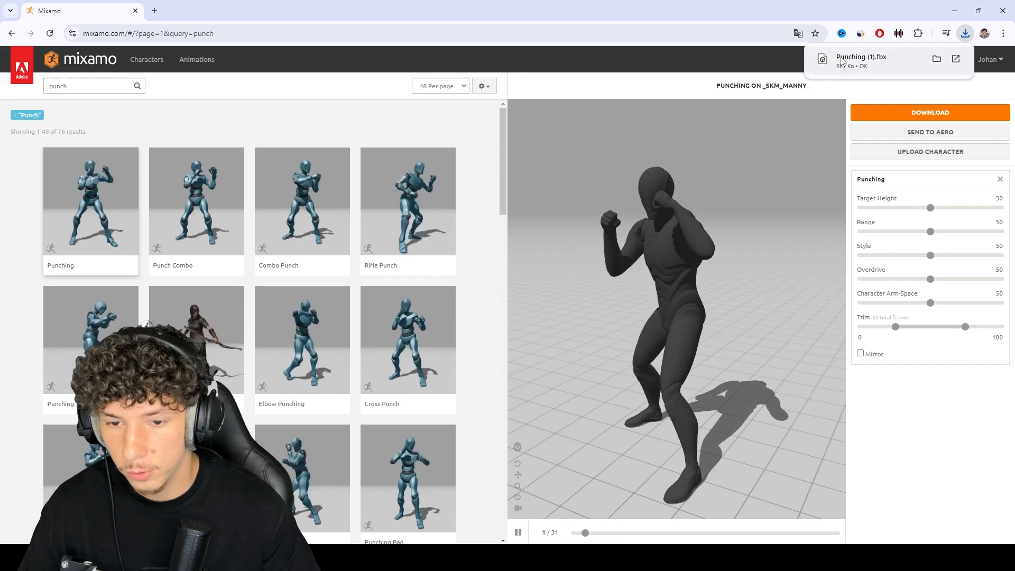
{"action": "left_click", "coordinate": [544, 558]}
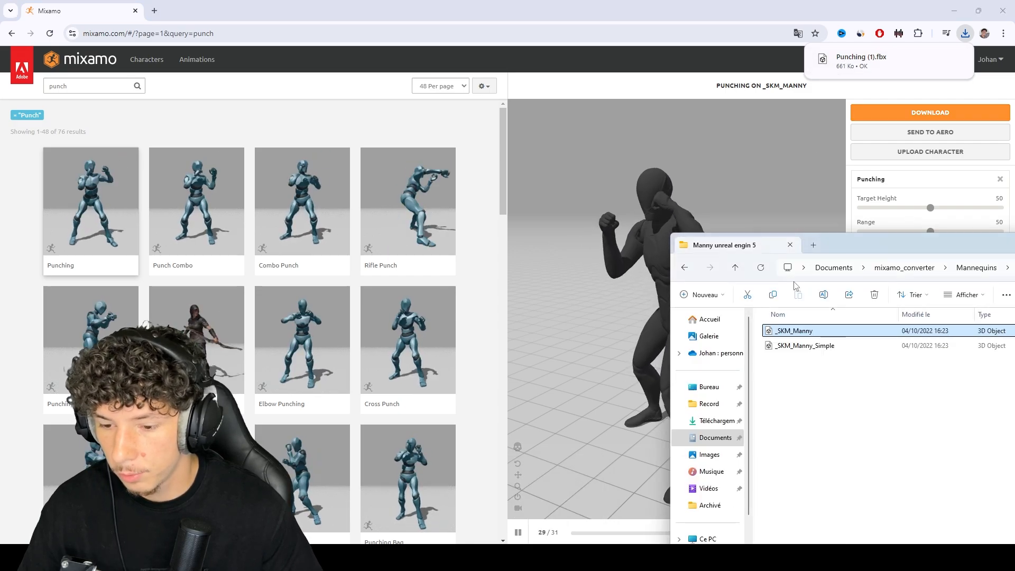
{"action": "left_click_drag", "start_coordinate": [880, 238], "coordinate": [656, 186]}
{"action": "left_click", "coordinate": [697, 214]}
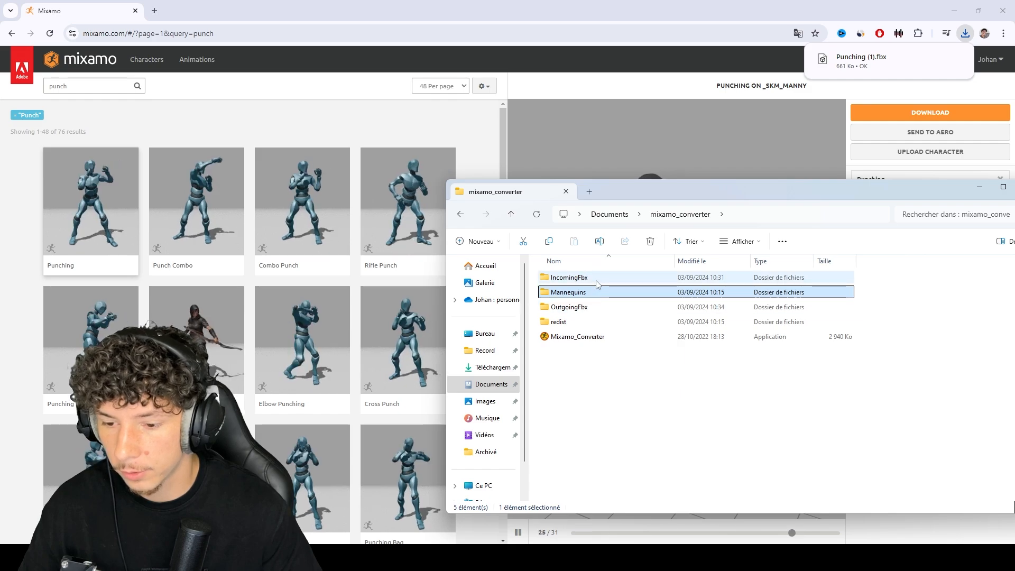
{"action": "double_click", "coordinate": [569, 278]}
{"action": "left_click_drag", "start_coordinate": [689, 189], "coordinate": [669, 176]}
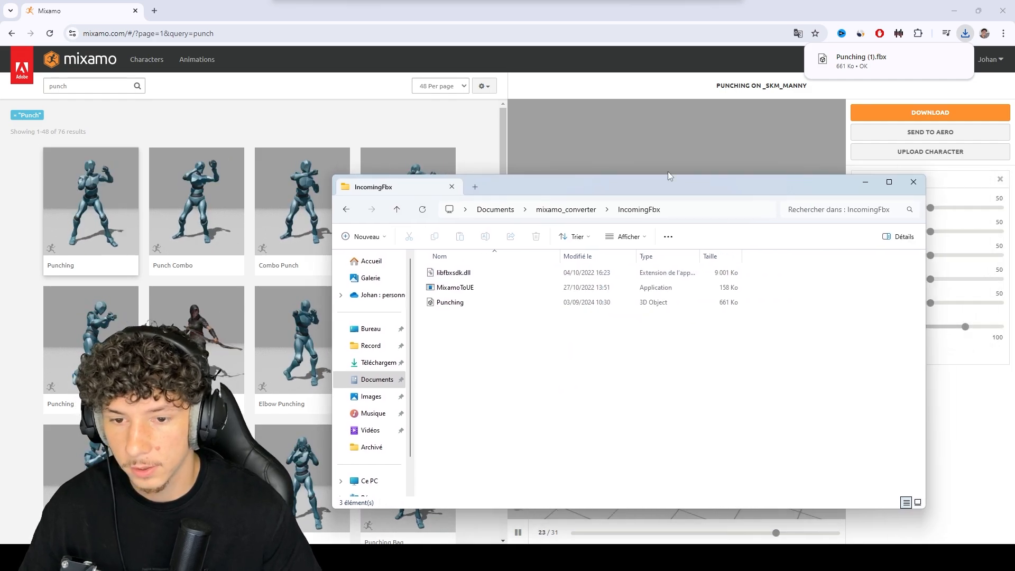
{"action": "left_click_drag", "start_coordinate": [863, 57], "coordinate": [543, 559]}
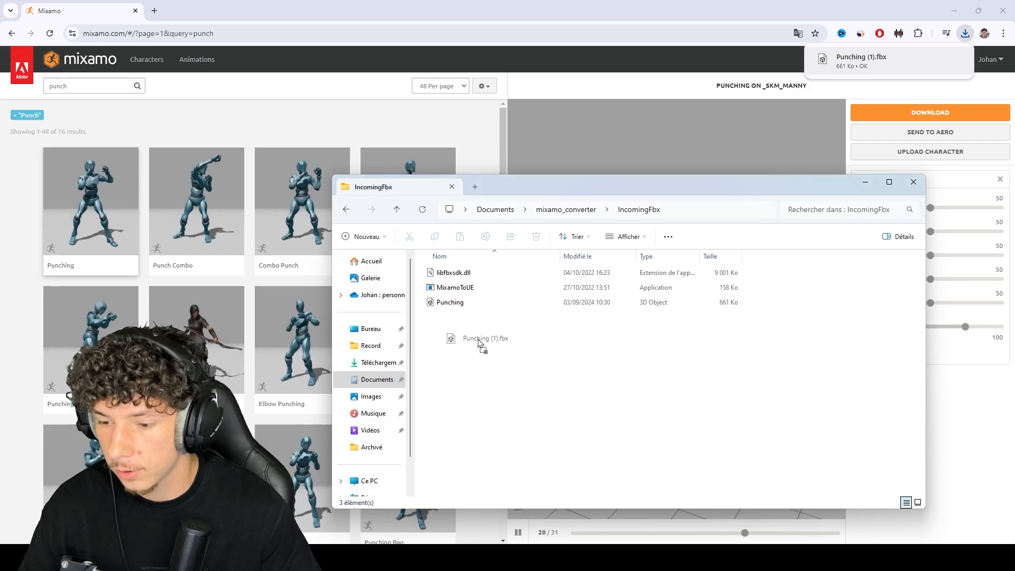
{"action": "left_click_drag", "start_coordinate": [479, 343], "coordinate": [481, 344]}
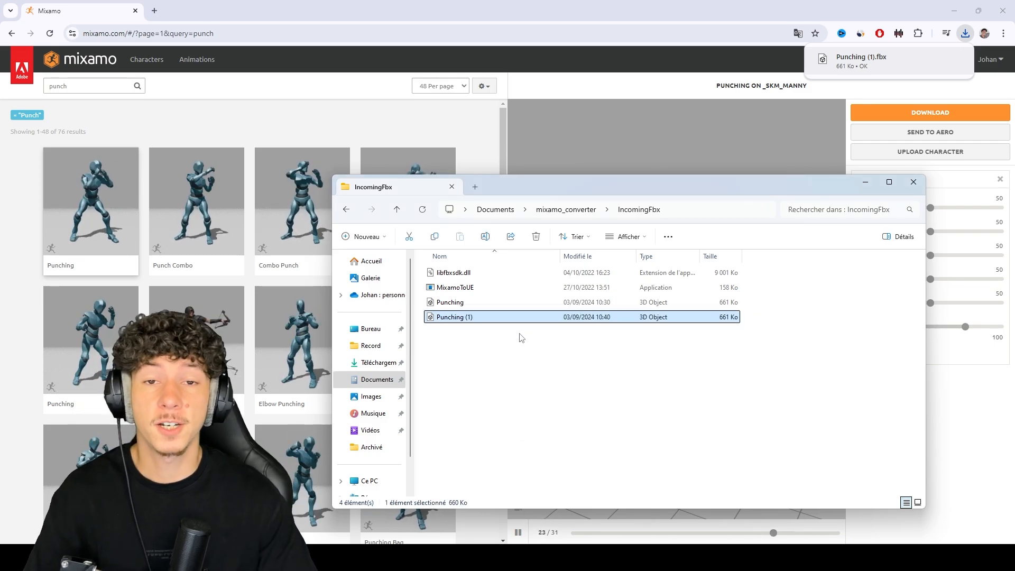
{"action": "key", "text": "Delete"}
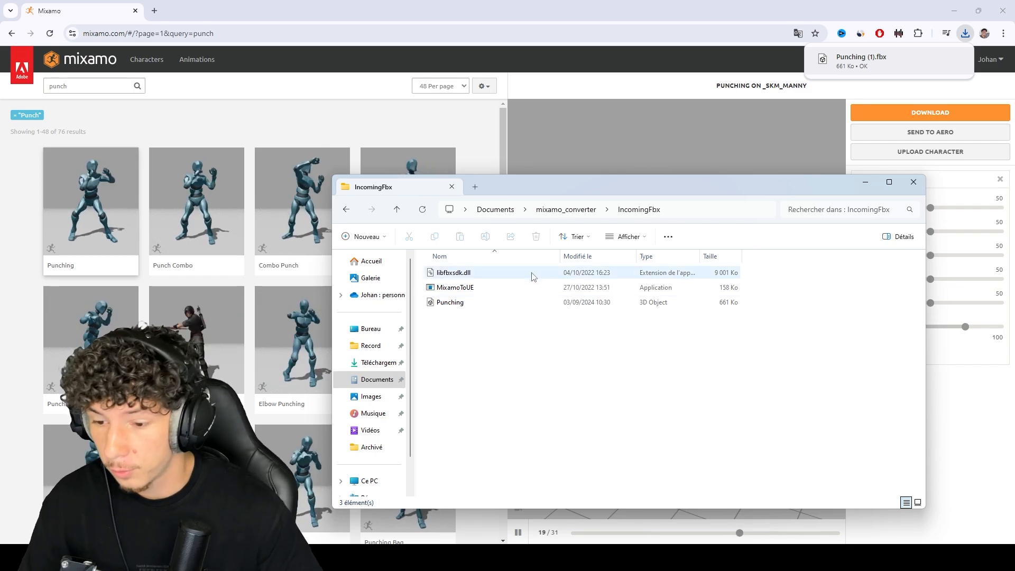
- Launch Mixamo_Converter from the mixamo_converter folder and open its conversion steps
{"action": "left_click", "coordinate": [565, 209]}
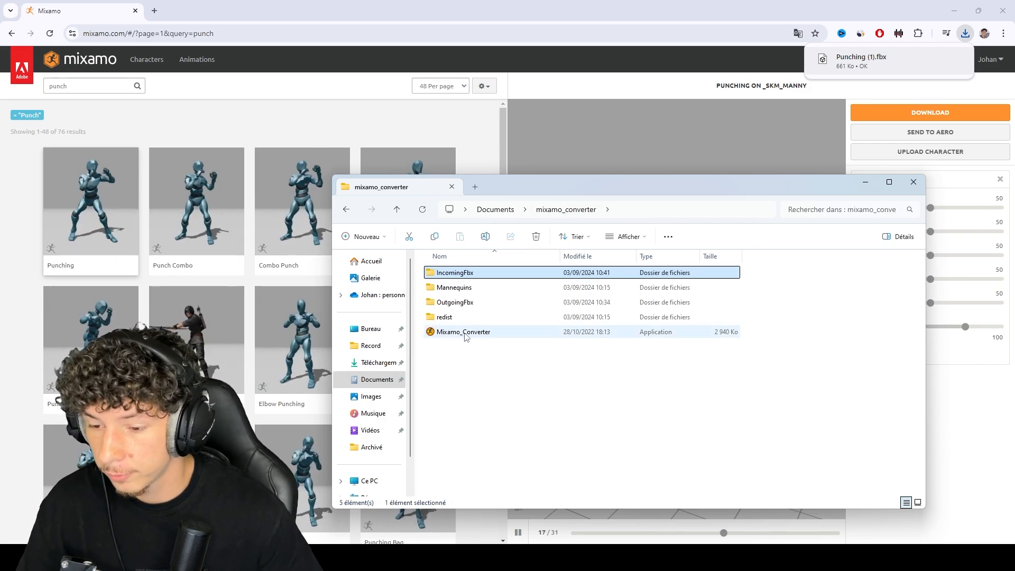
{"action": "double_click", "coordinate": [479, 332]}
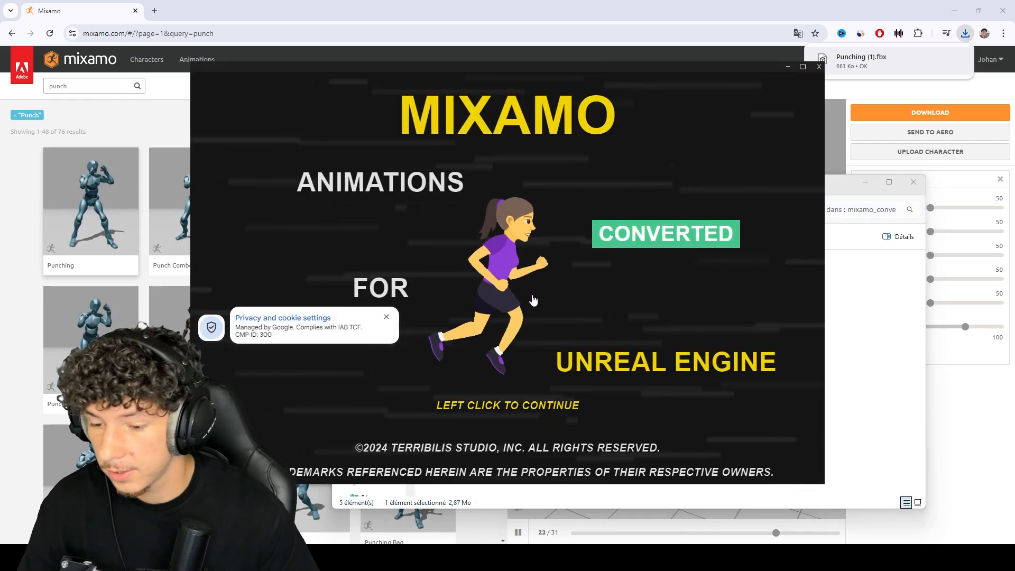
{"action": "left_click", "coordinate": [534, 299]}
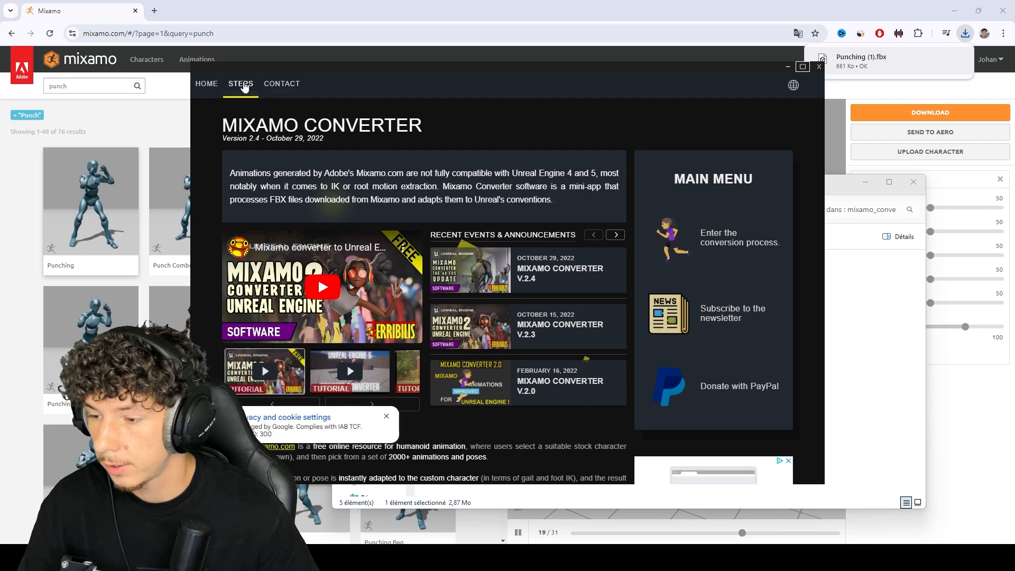
{"action": "left_click", "coordinate": [236, 87]}
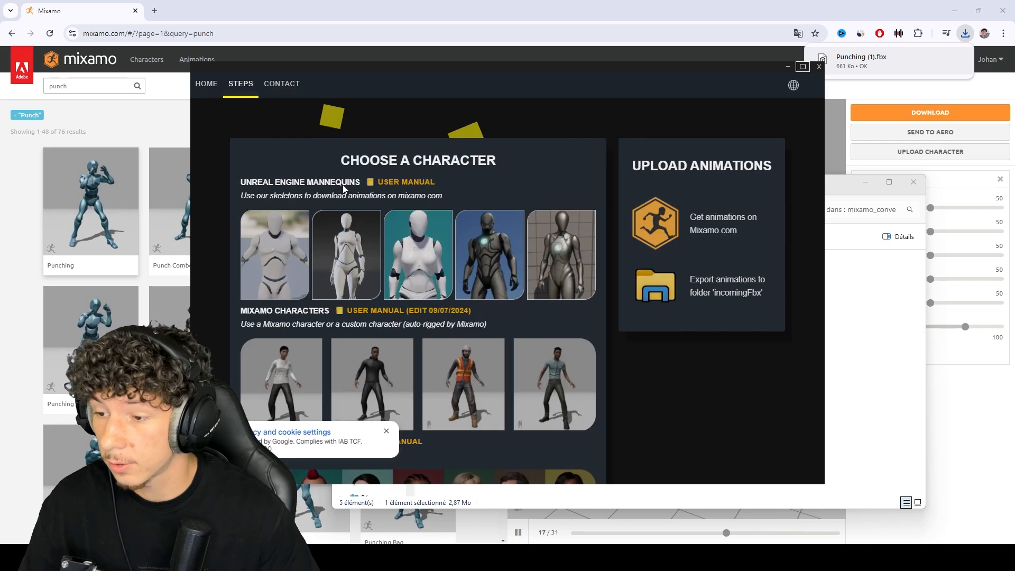
- Convert Punching.fbx for Unreal Engine and open the folder with the converted animations
{"action": "scroll", "coordinate": [439, 277], "scroll_direction": "down", "scroll_amount": 15}
{"action": "scroll", "coordinate": [436, 277], "scroll_direction": "up", "scroll_amount": 3}
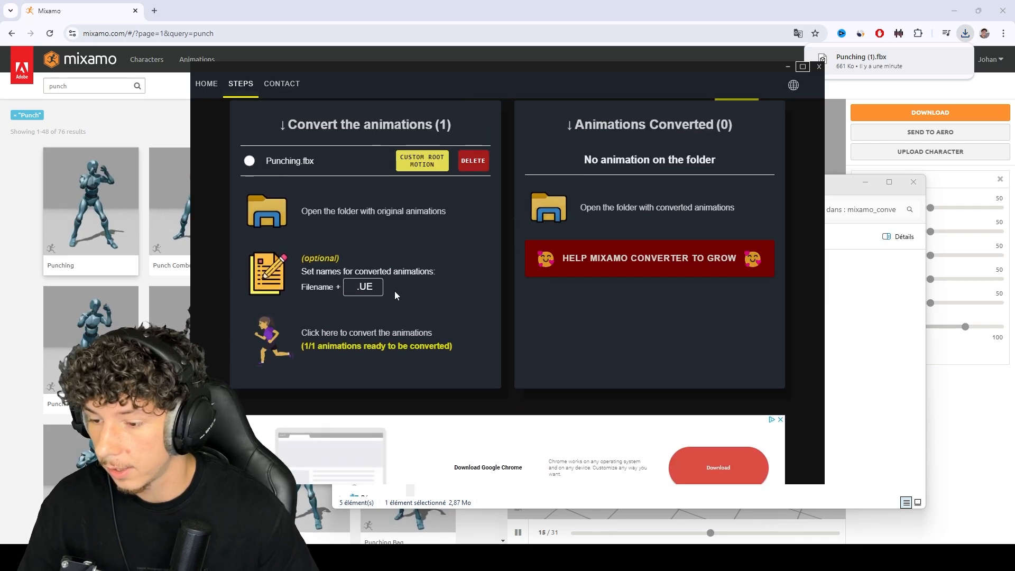
{"action": "scroll", "coordinate": [408, 360], "scroll_direction": "up", "scroll_amount": 2}
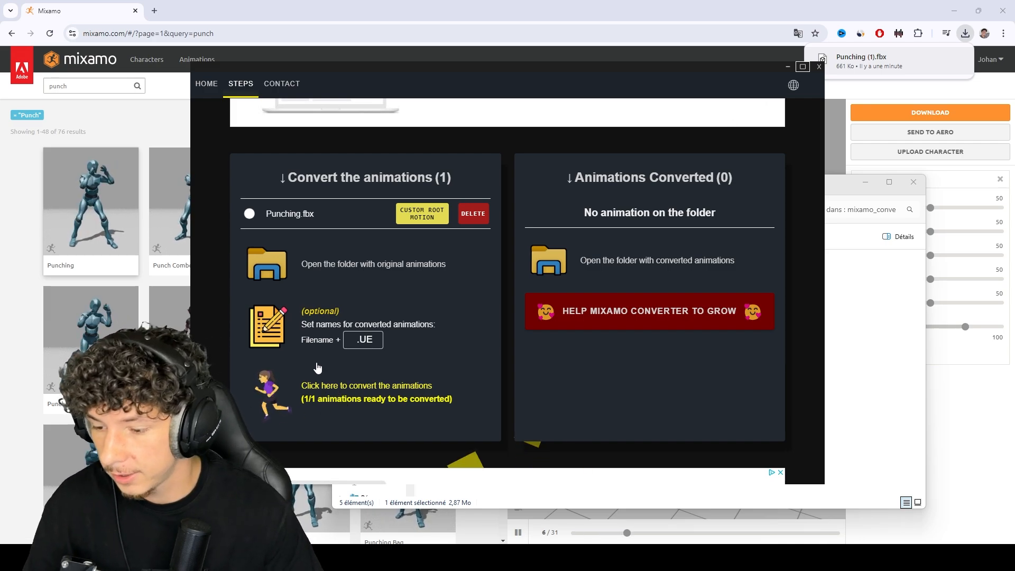
{"action": "left_click", "coordinate": [393, 380]}
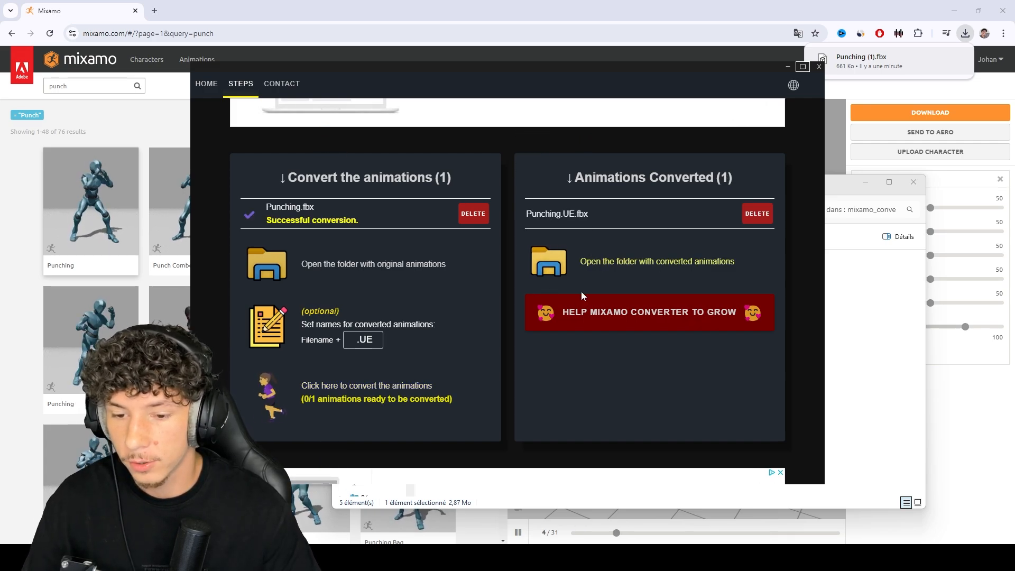
{"action": "left_click", "coordinate": [735, 290]}
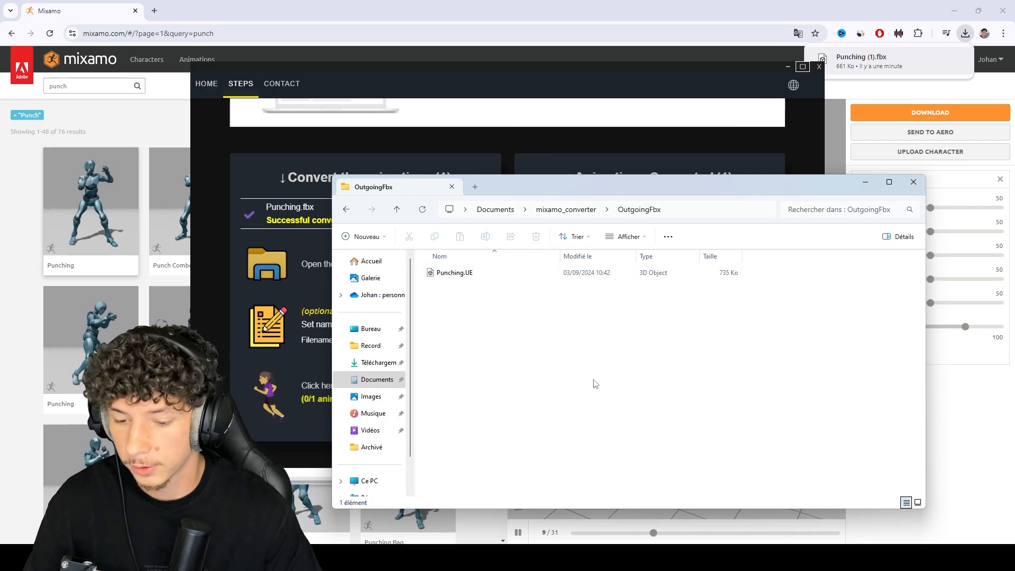
- Switch to the Unreal Editor and replace the floating Content Browser window with the Content Drawer at ThirdPerson > Blueprints
{"action": "left_click", "coordinate": [689, 558]}
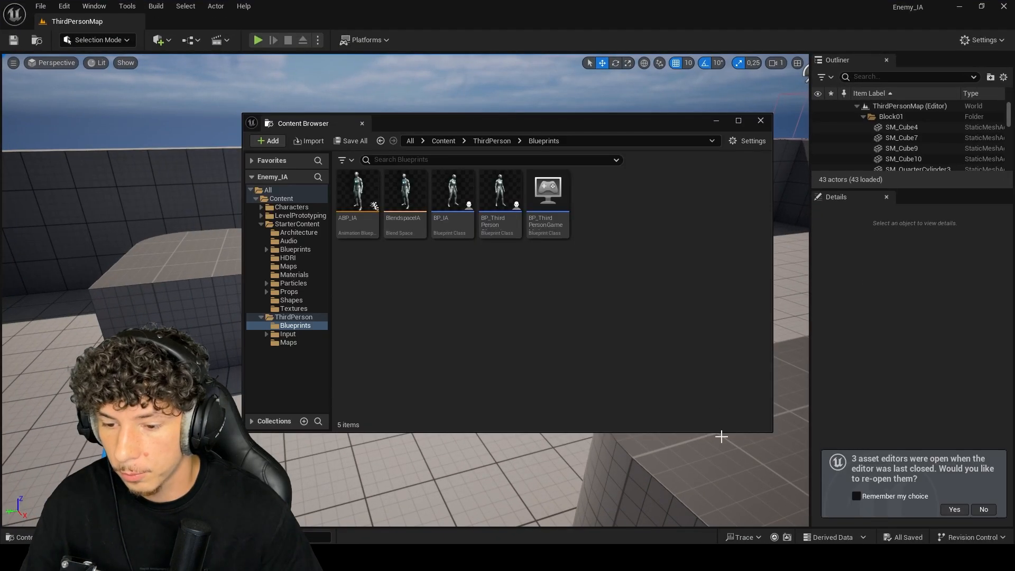
{"action": "left_click", "coordinate": [722, 125]}
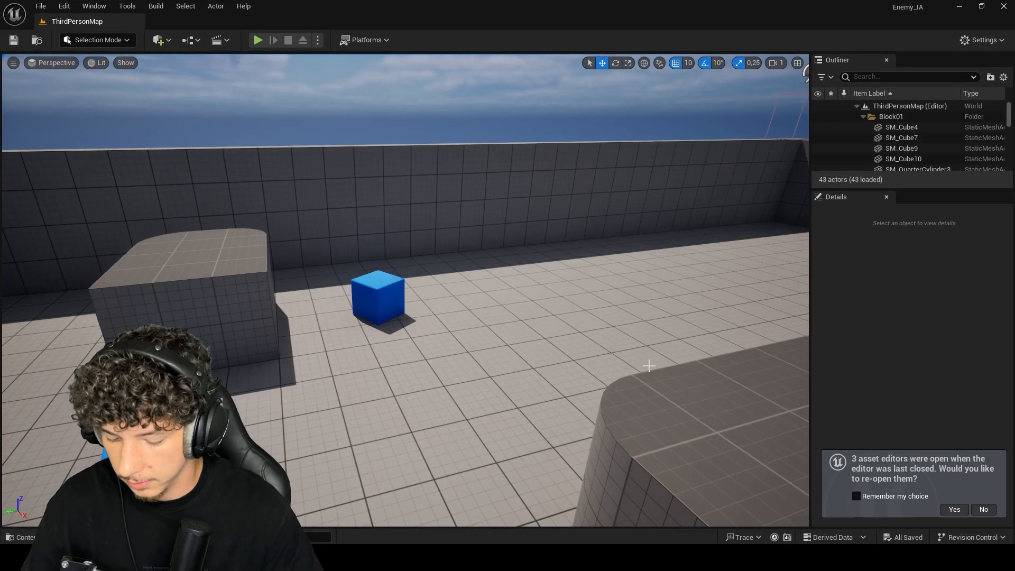
{"action": "key", "text": "ctrl+space"}
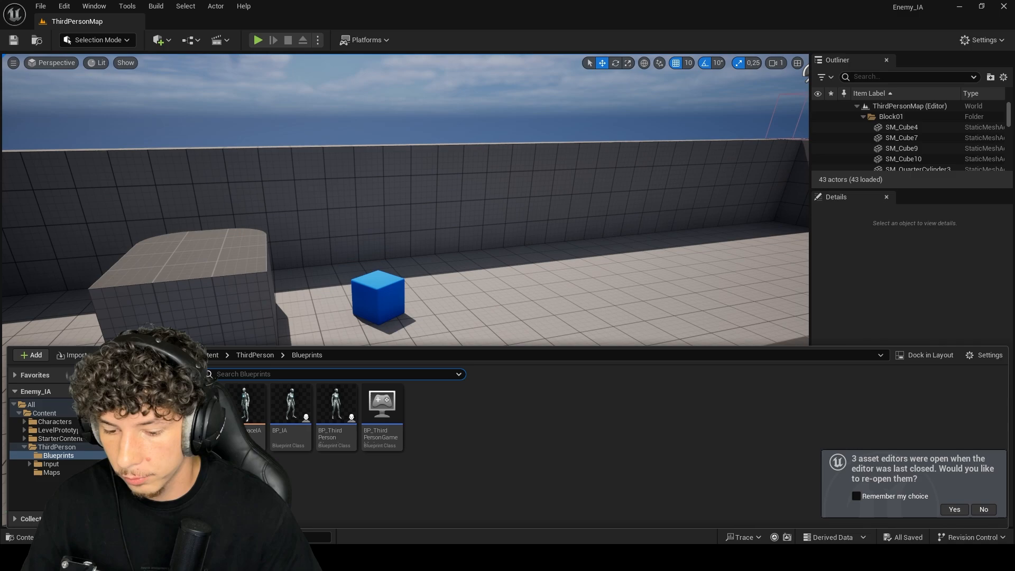
- Bring the converted Punching.UE file from OutgoingFbx into the project's ThirdPerson > Blueprints folder and minimize the file window
{"action": "left_click", "coordinate": [601, 558]}
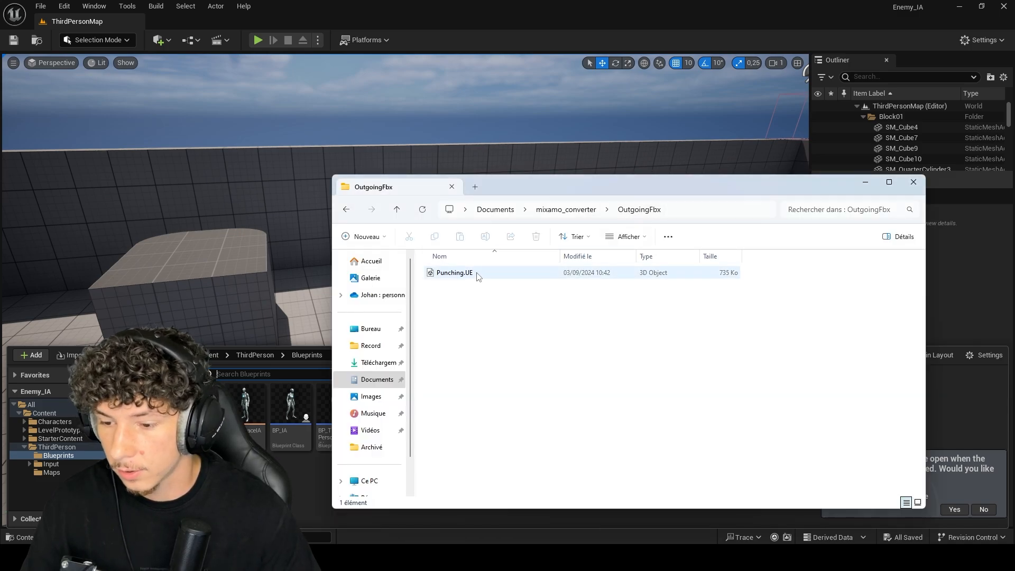
{"action": "left_click_drag", "start_coordinate": [476, 274], "coordinate": [476, 324]}
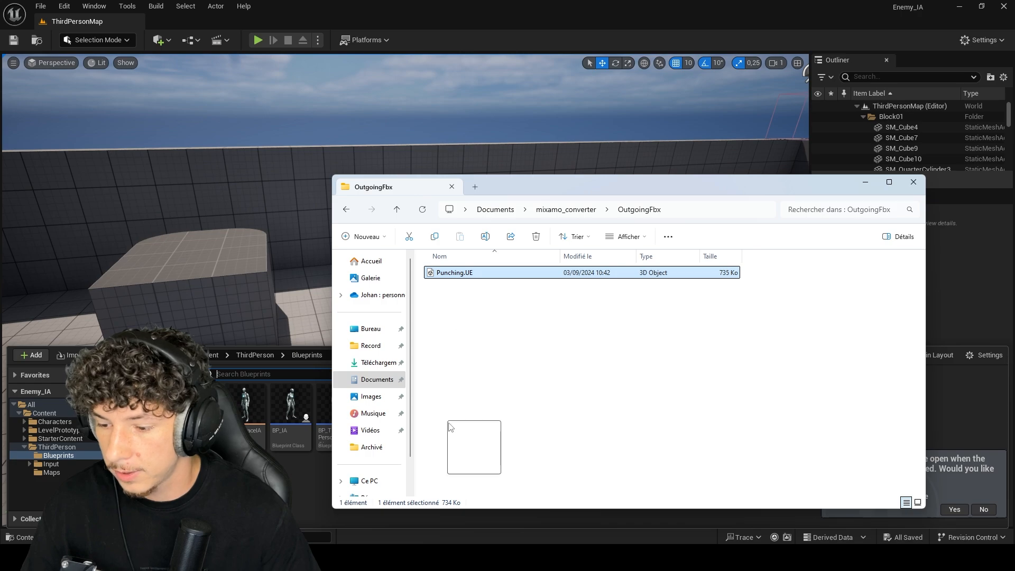
{"action": "left_click_drag", "start_coordinate": [450, 423], "coordinate": [288, 479]}
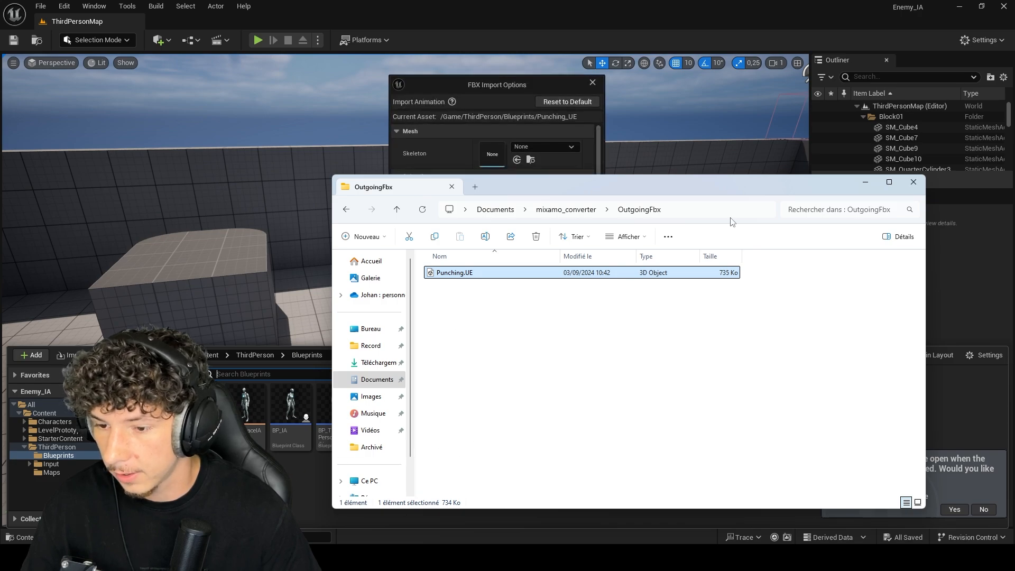
{"action": "left_click", "coordinate": [867, 182]}
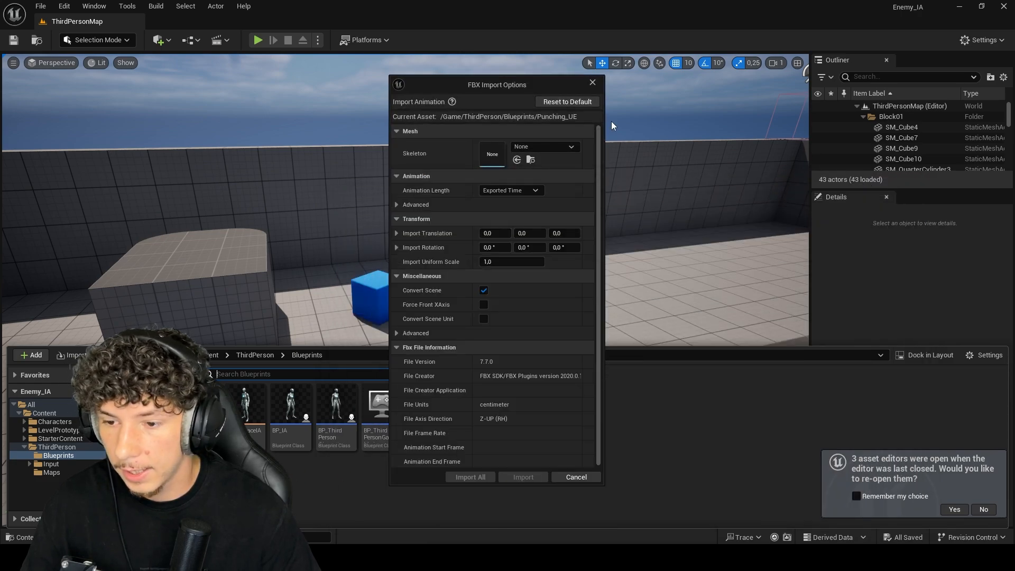
- Import the punching animation with SK_Mannequin as its skeleton and open the imported asset for preview
{"action": "left_click", "coordinate": [535, 144]}
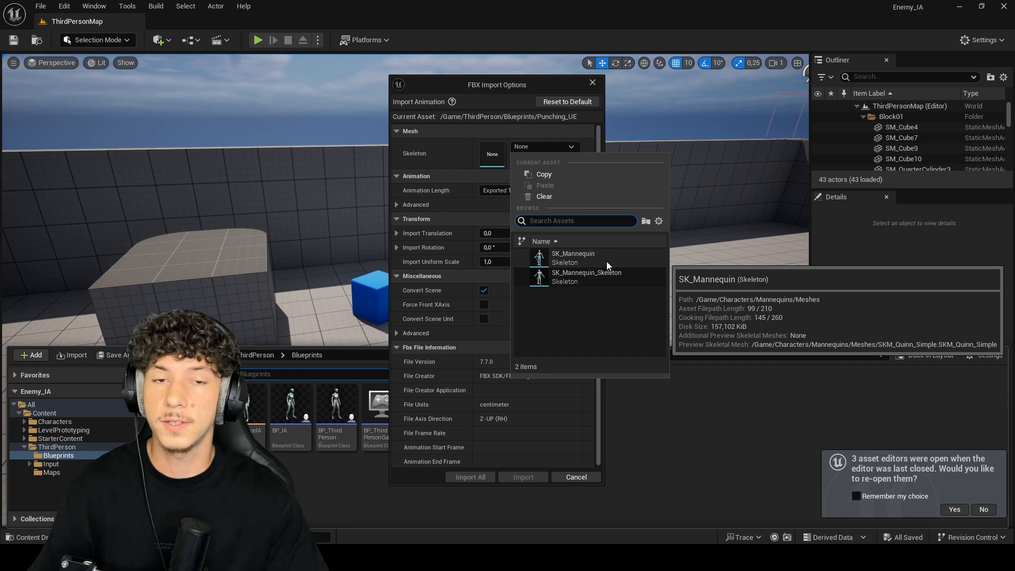
{"action": "left_click", "coordinate": [576, 256]}
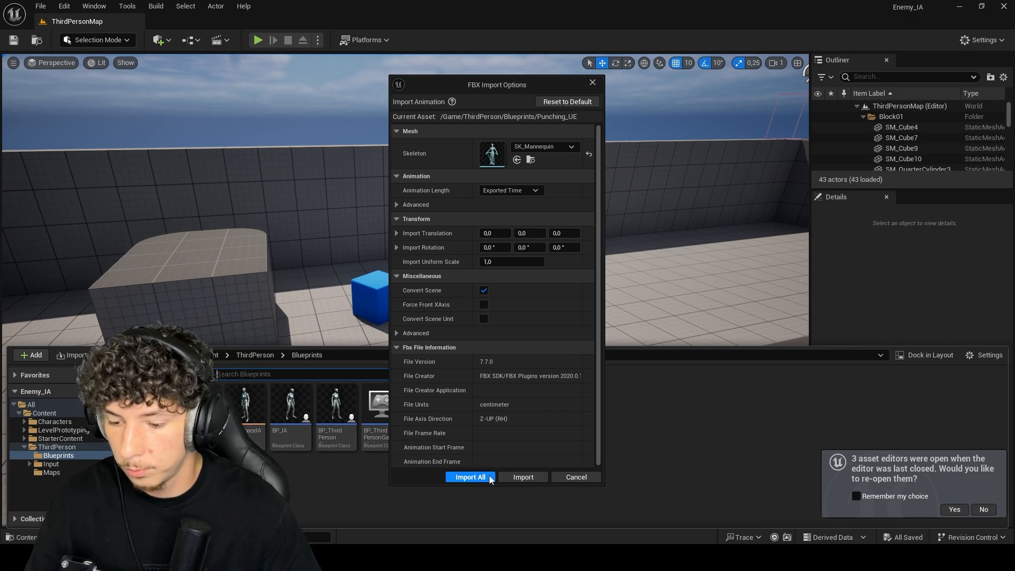
{"action": "left_click", "coordinate": [523, 477]}
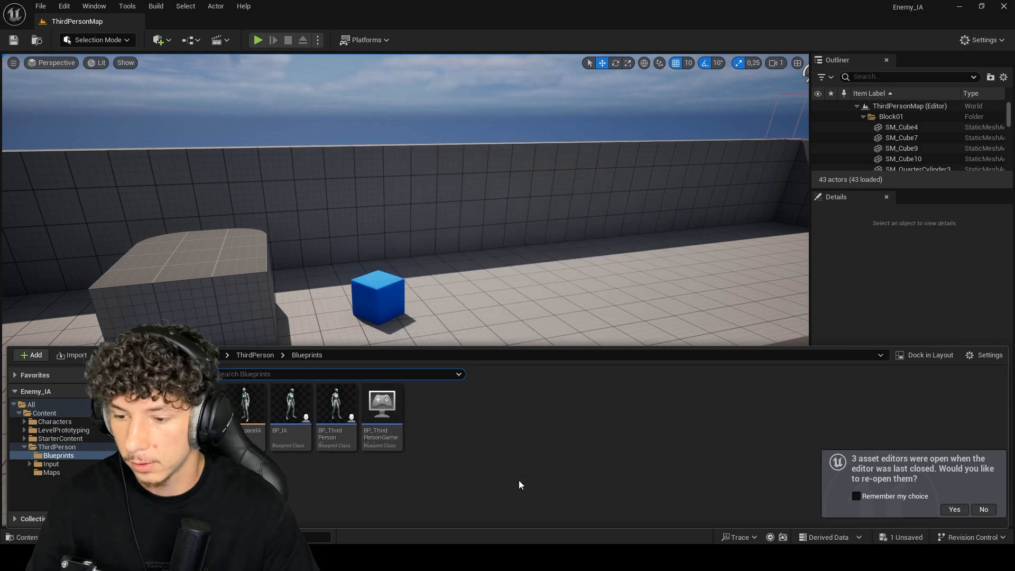
{"action": "double_click", "coordinate": [428, 410]}
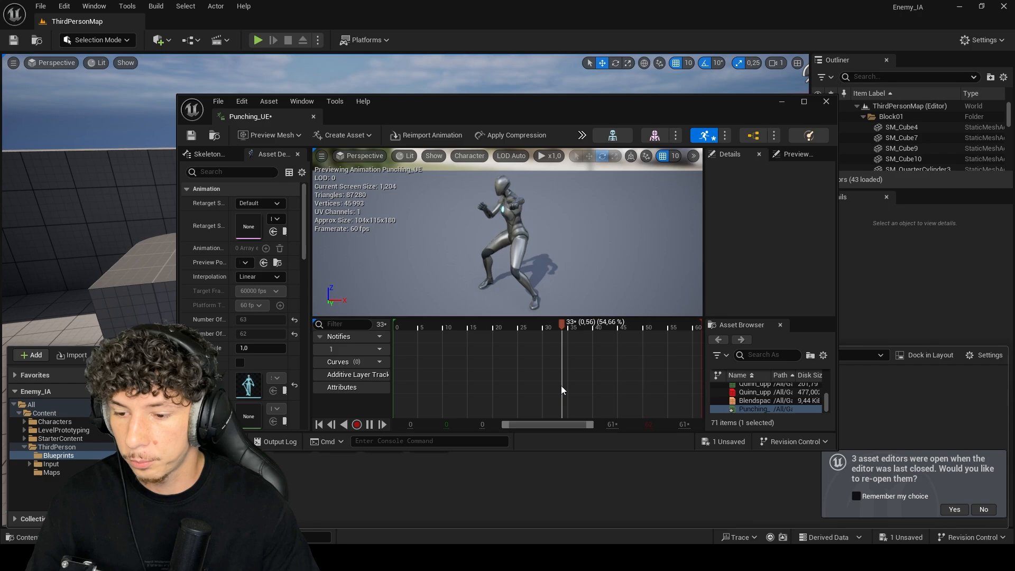